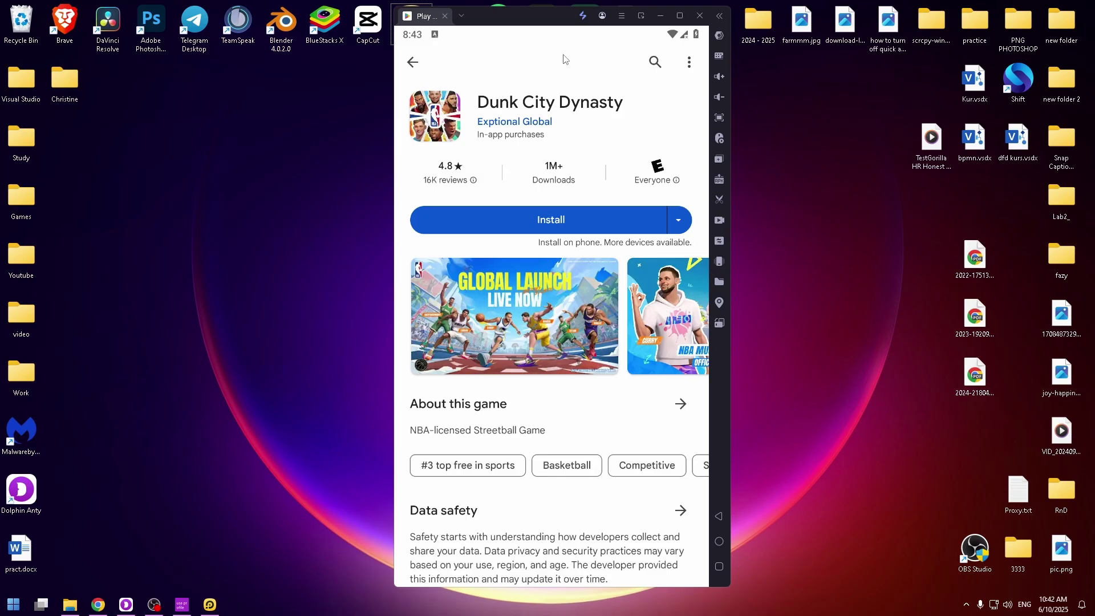
Step: Minimize LDPlayer, select the LDPlayer 9 desktop shortcut, then restore the emulator
left_click(660, 16)
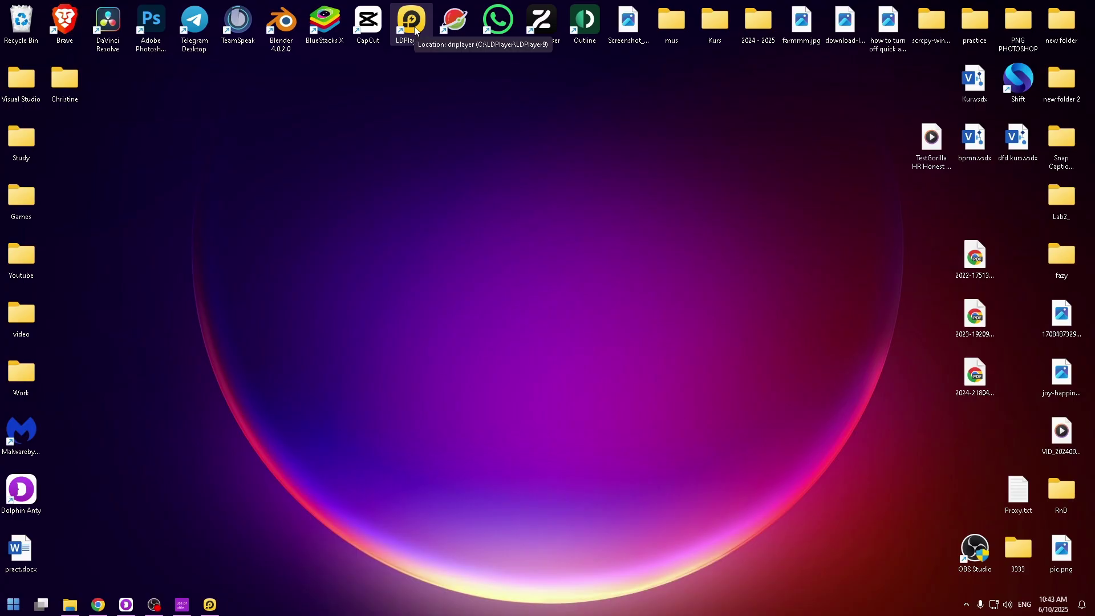
left_click(415, 29)
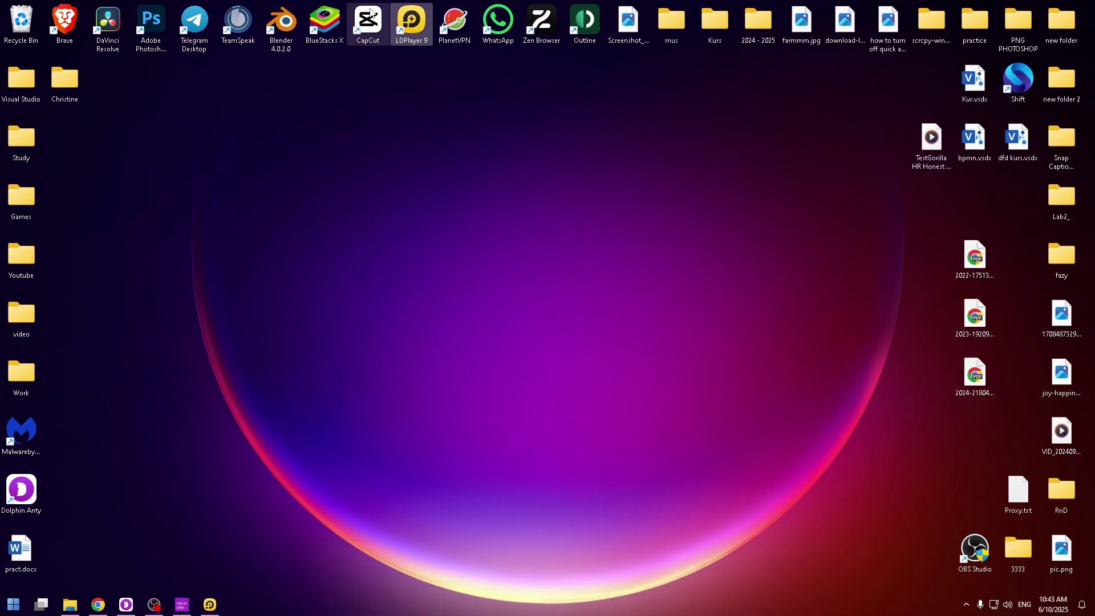
double_click(325, 20)
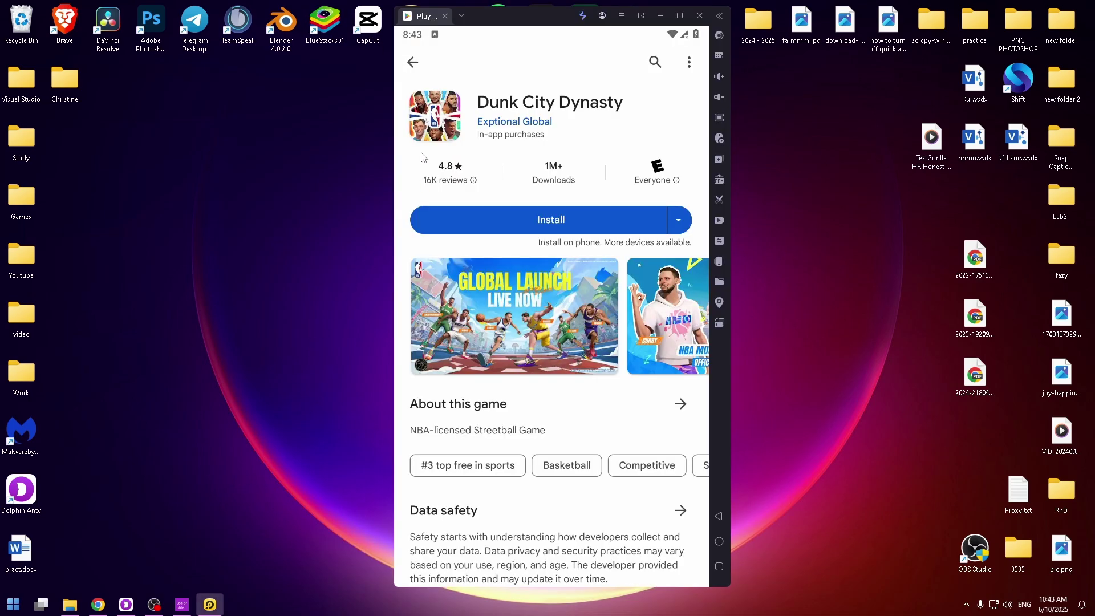
Step: Search Google for 'ldplayer download' and download the LDPlayer 9 installer from ldplayer.net
left_click(181, 605)
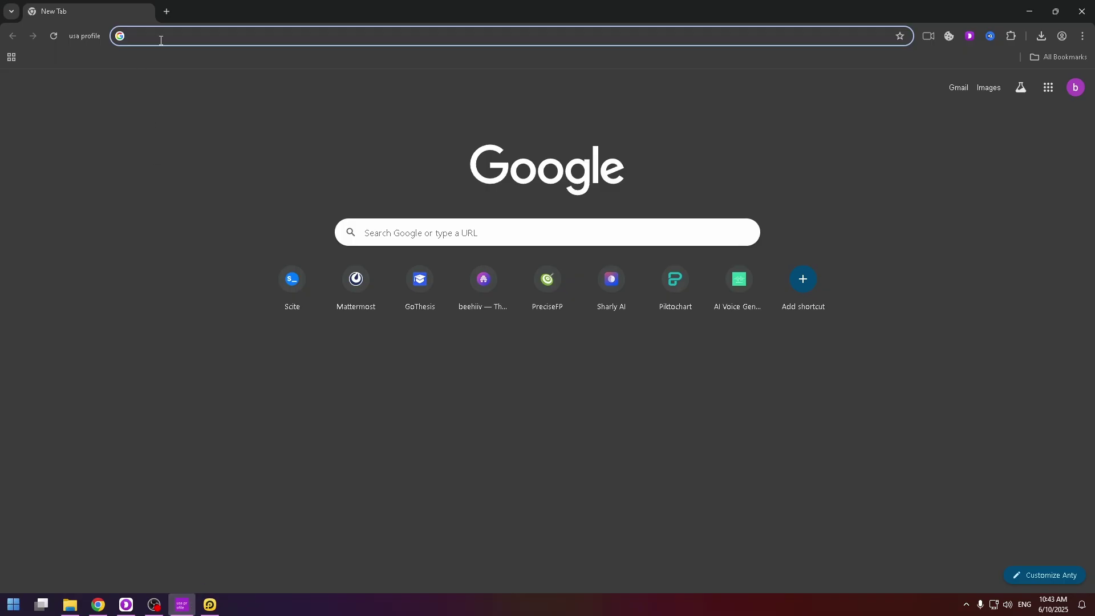
left_click(161, 40)
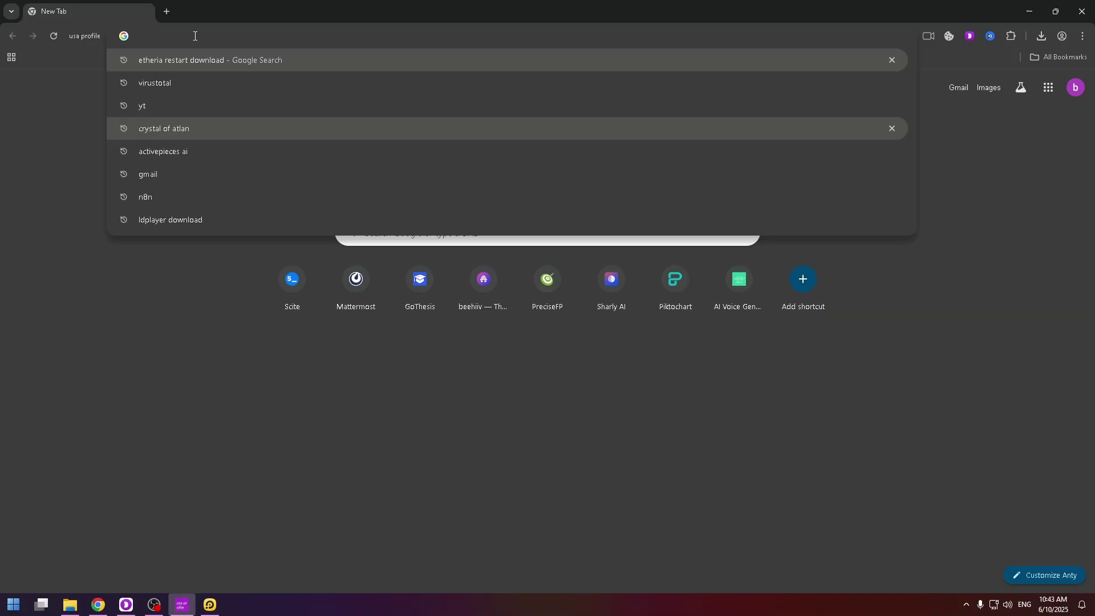
type("l")
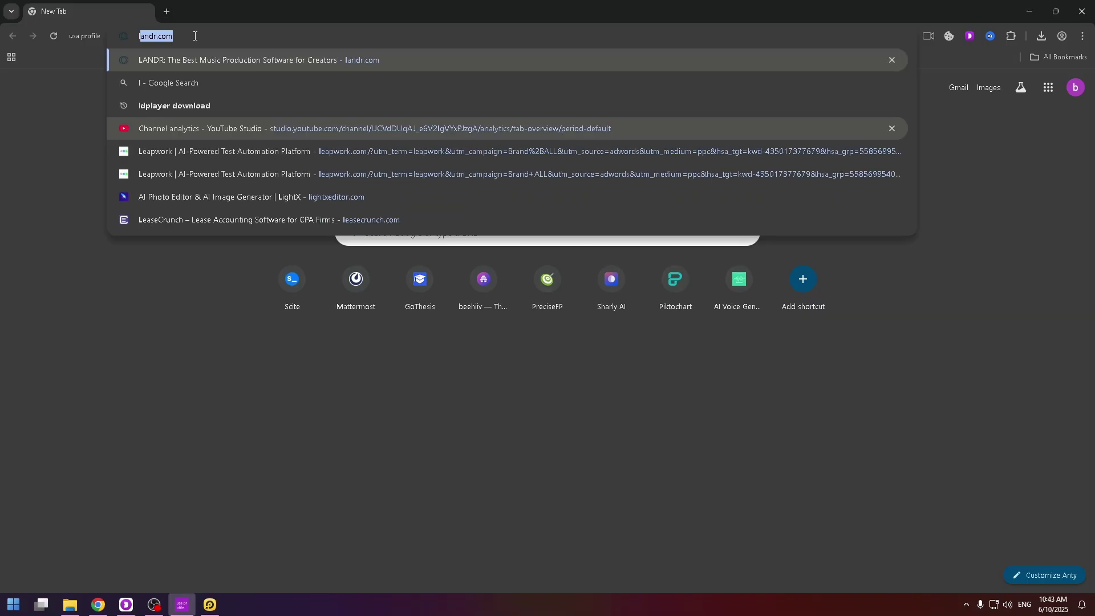
type("dplayer")
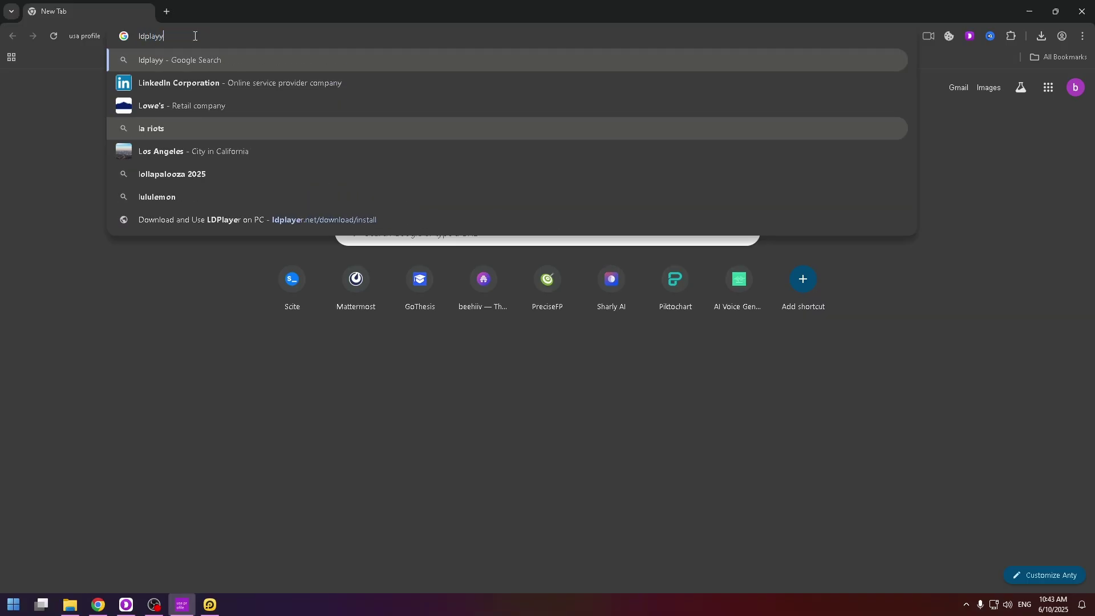
key("Return")
left_click(248, 197)
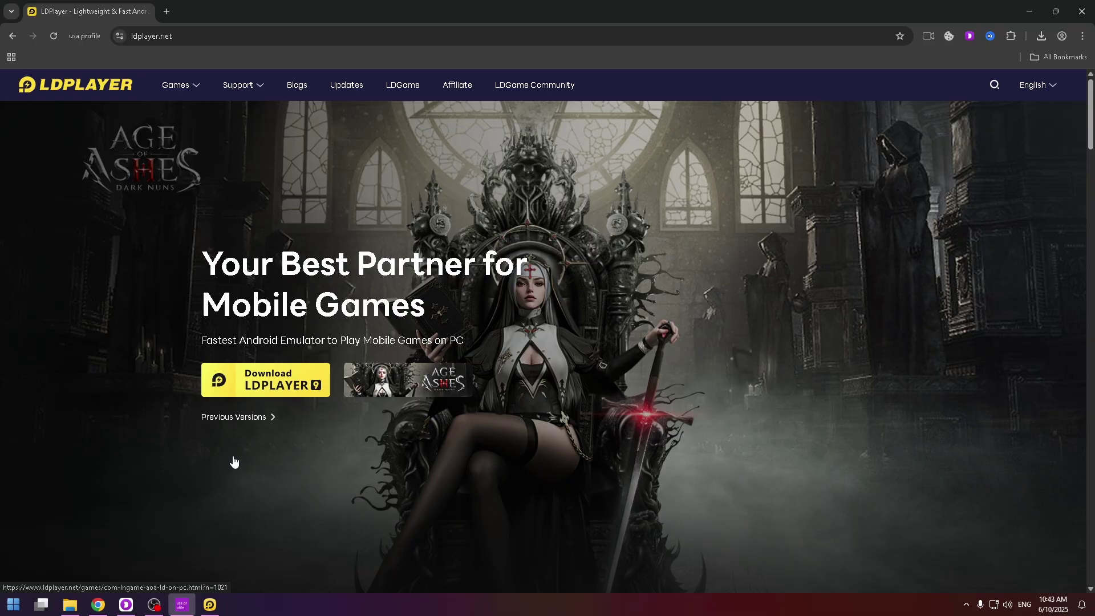
left_click(269, 393)
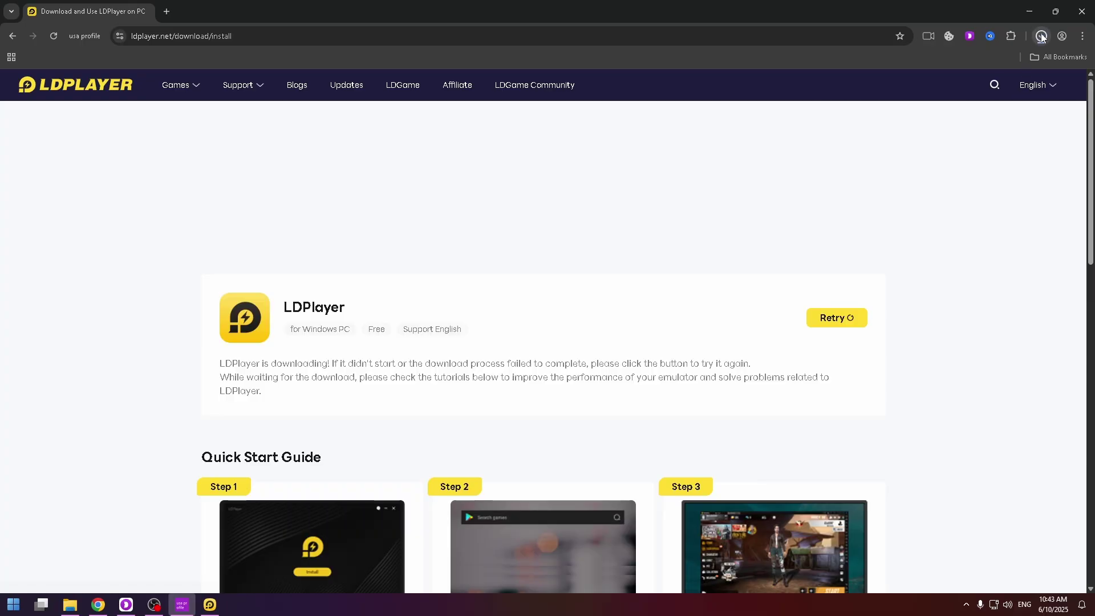
left_click(1041, 36)
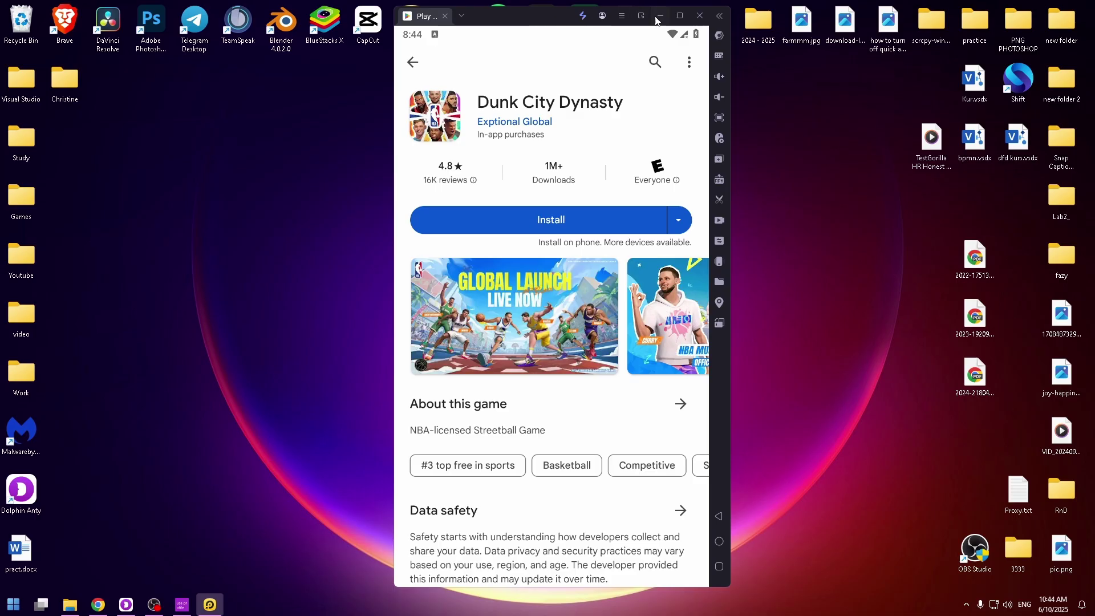
Step: Minimize the emulator, move the LDPlayer 9 desktop shortcut, then undo the move
left_click(657, 18)
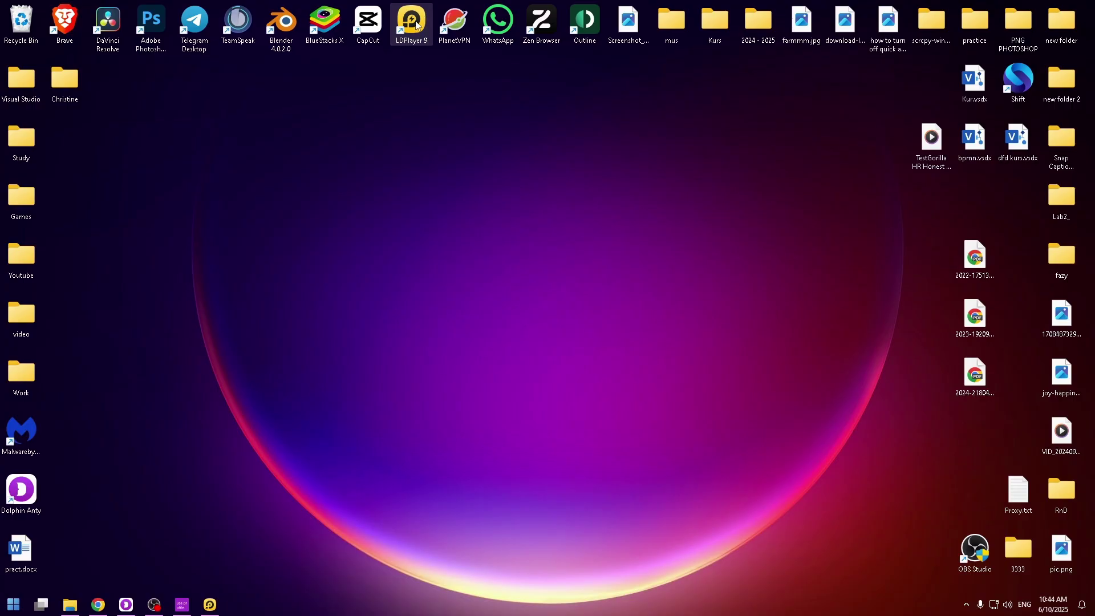
left_click_drag(416, 24, 501, 159)
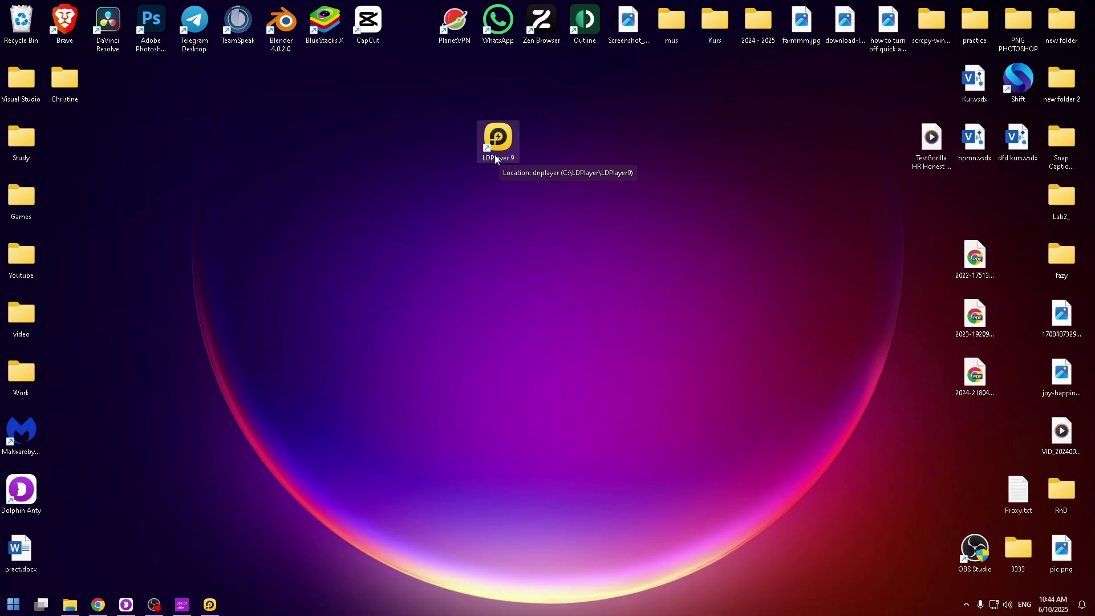
key("ctrl+z")
Step: Restore LDPlayer and launch Play Store from the home screen's System Apps folder
left_click(210, 605)
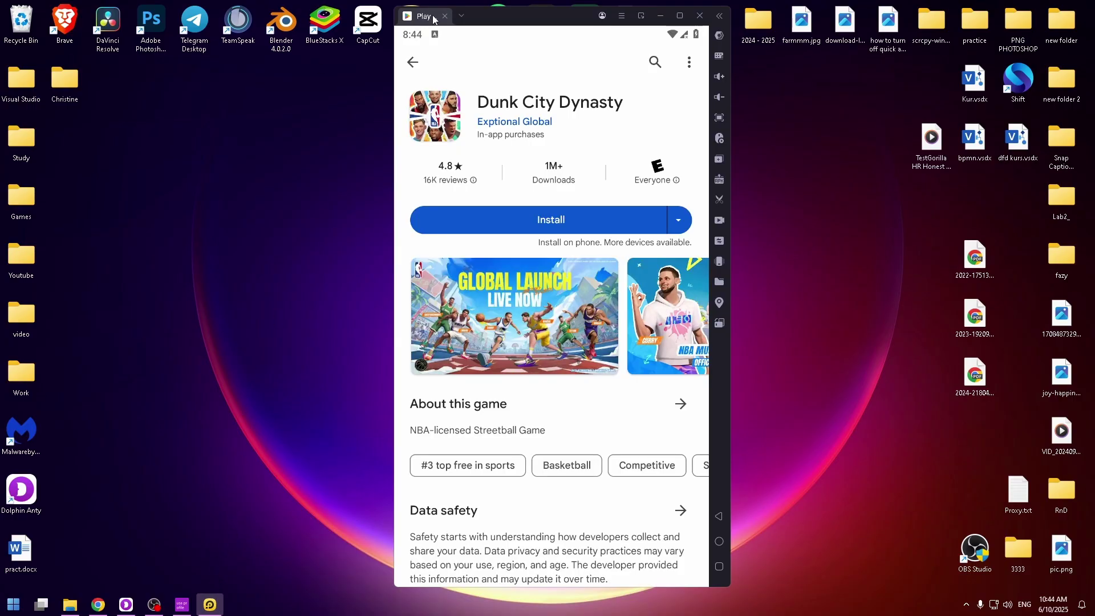
left_click(428, 15)
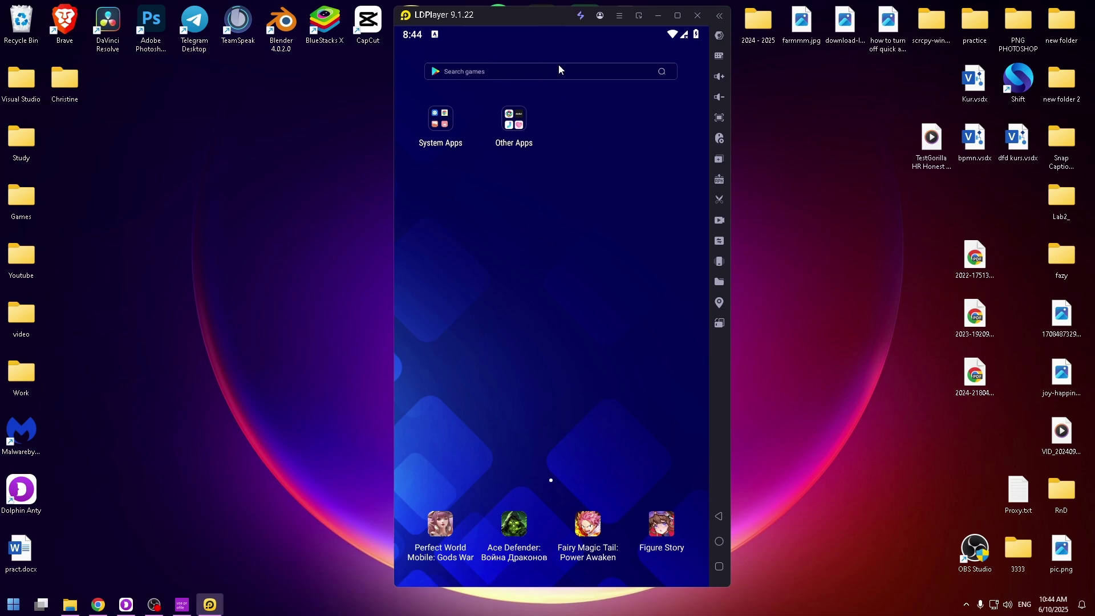
left_click(442, 115)
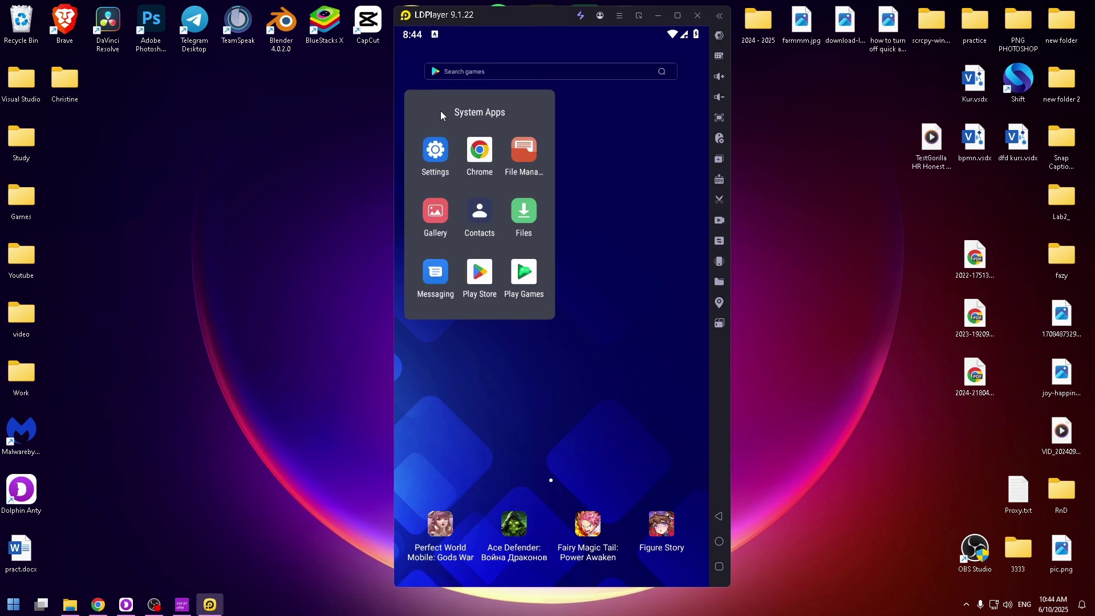
left_click(481, 276)
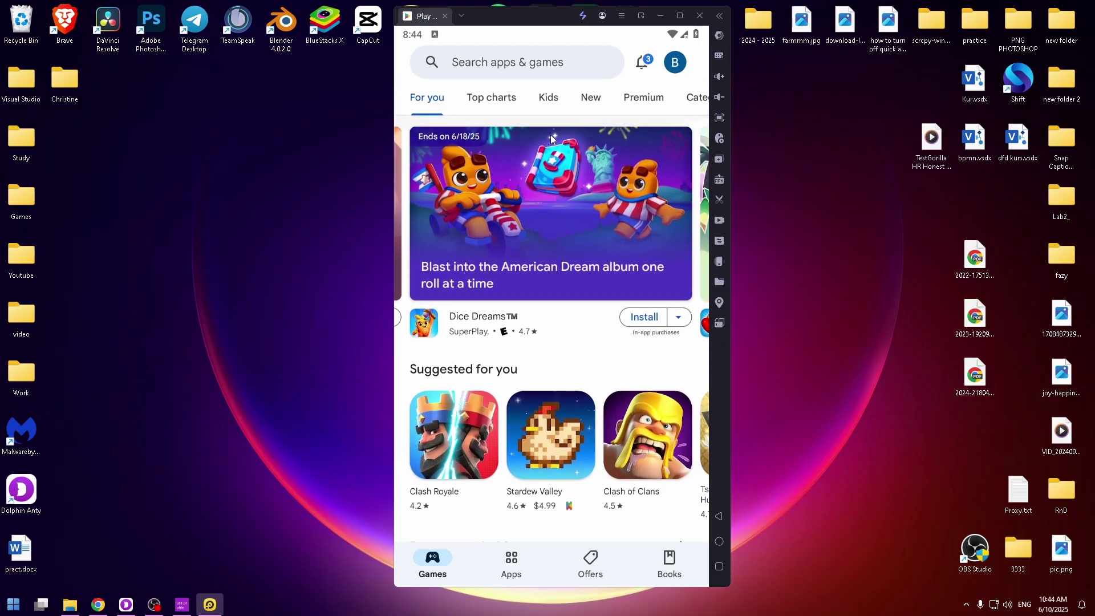
Step: Search the Play Store for 'dunk city dynasty' and install it from its app page
left_click(517, 66)
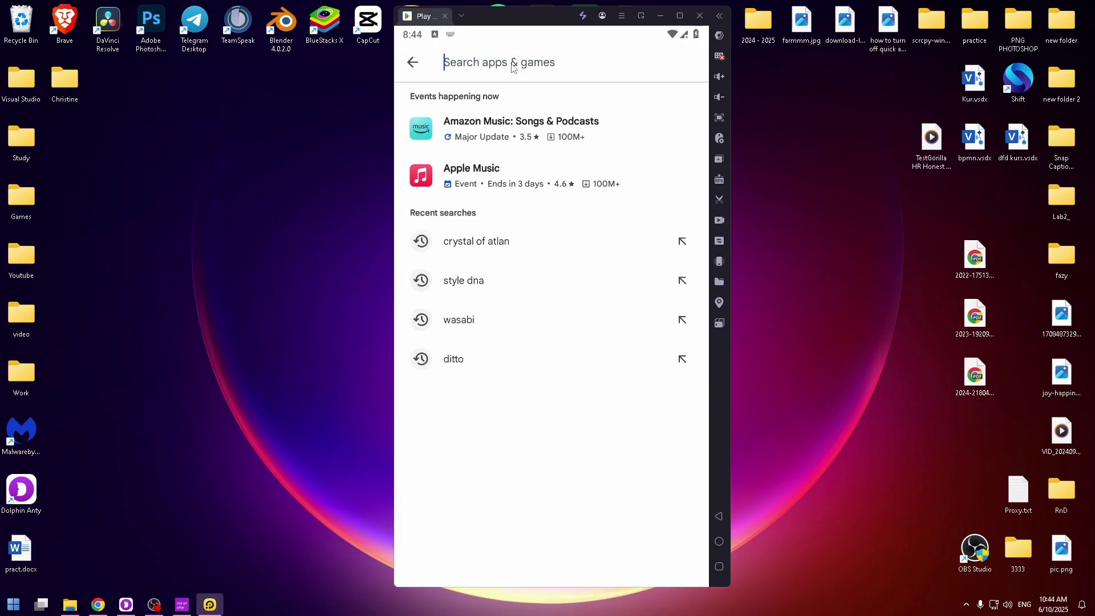
type("dunk city dynasty")
key("Return")
left_click(526, 111)
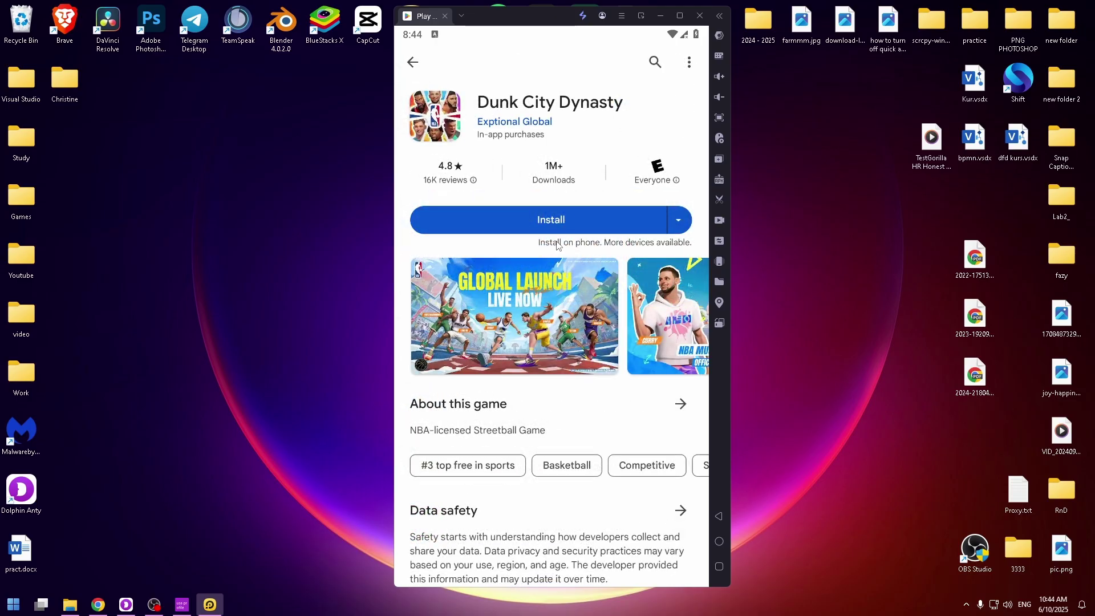
left_click(563, 221)
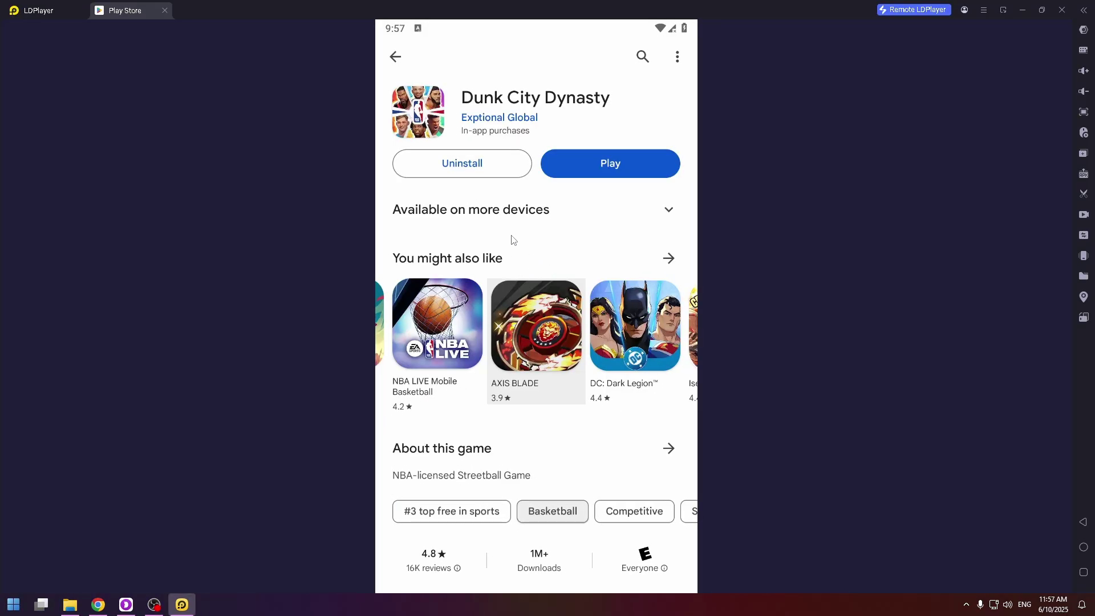
Step: Launch Dunk City Dynasty, skip the intro cinematic, and start from the title screen
left_click(572, 172)
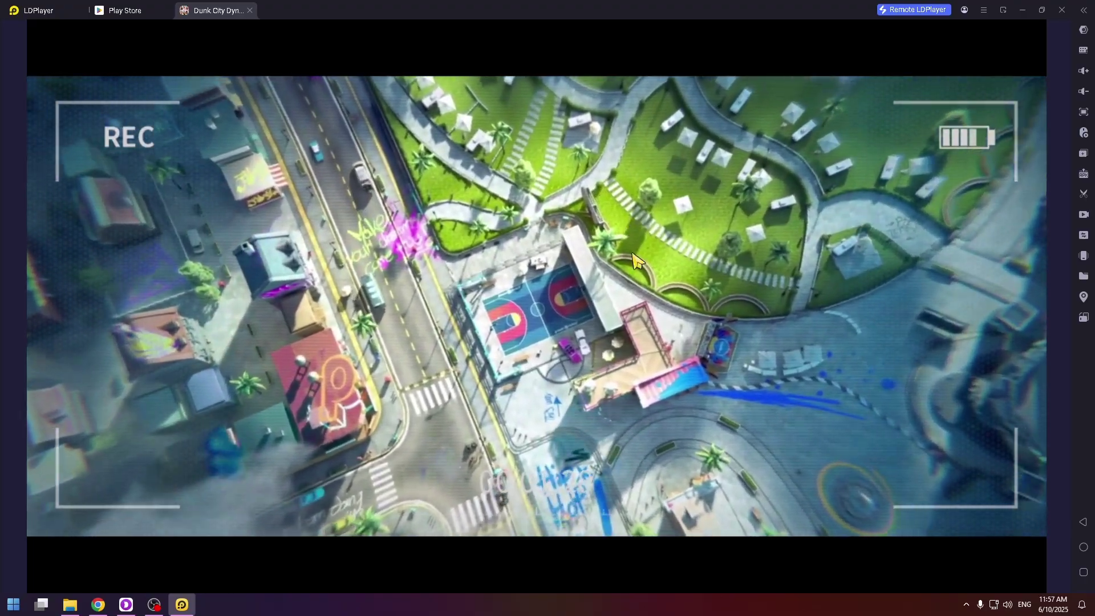
left_click(1008, 73)
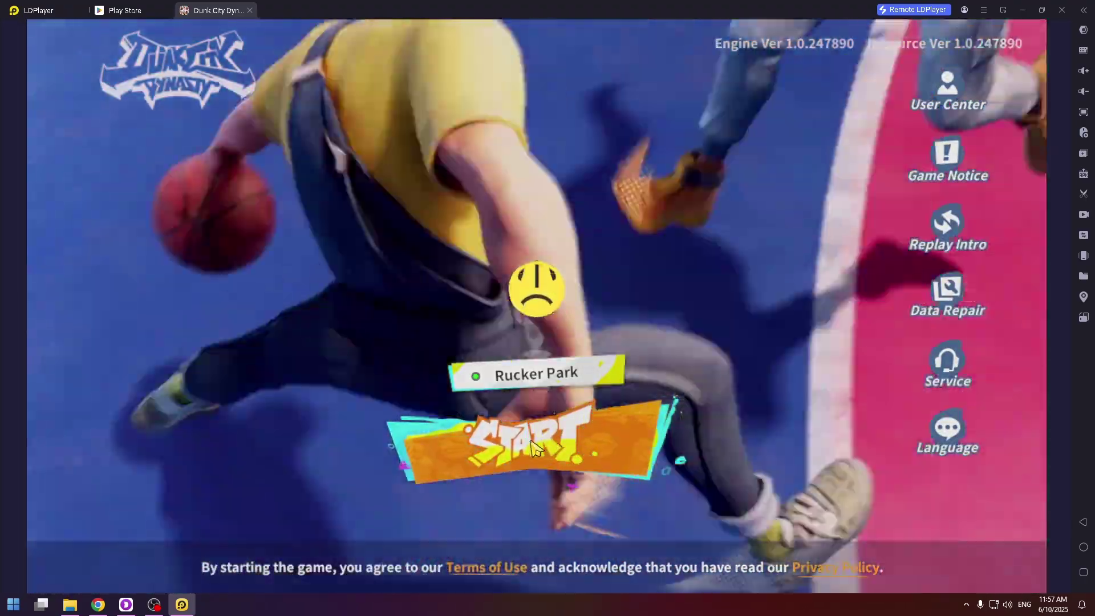
left_click(565, 441)
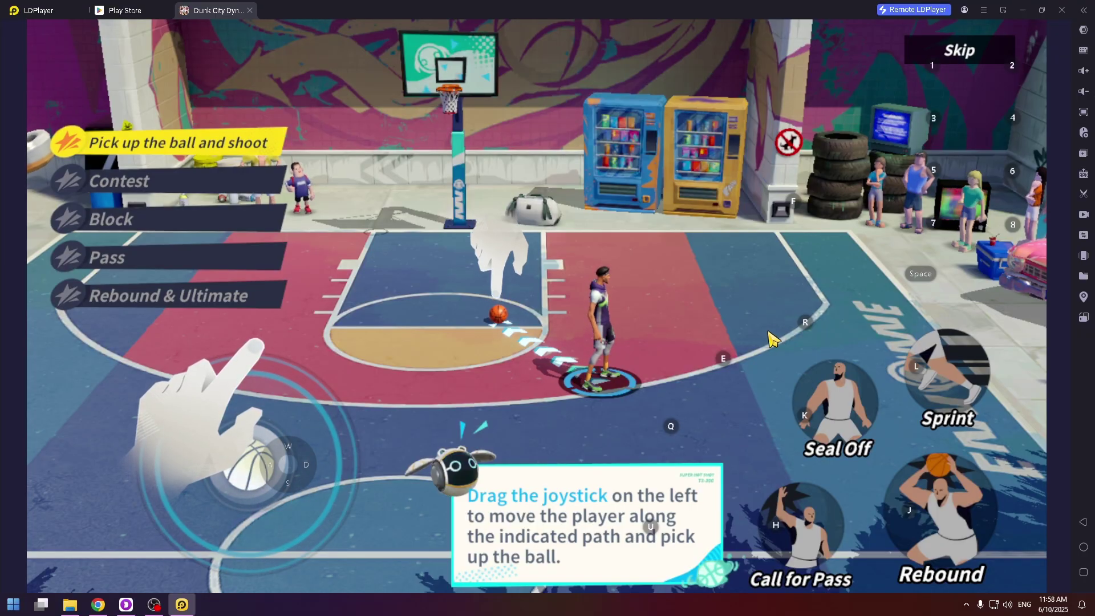
Step: Shift the WASD joystick slightly left in Keymap settings, save, and move the player with D
left_click(1082, 53)
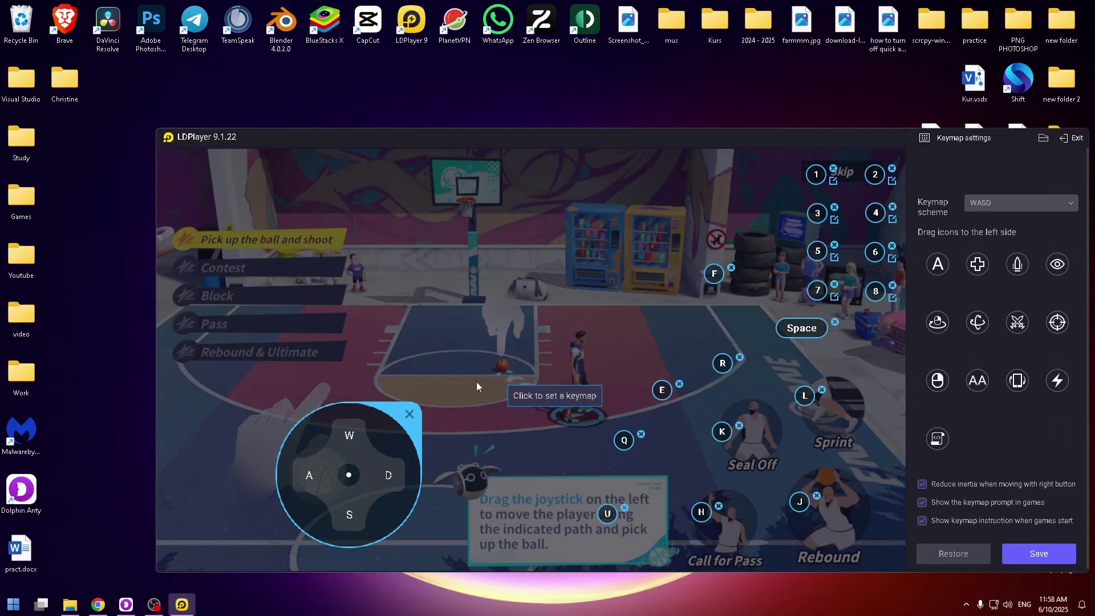
left_click(348, 476)
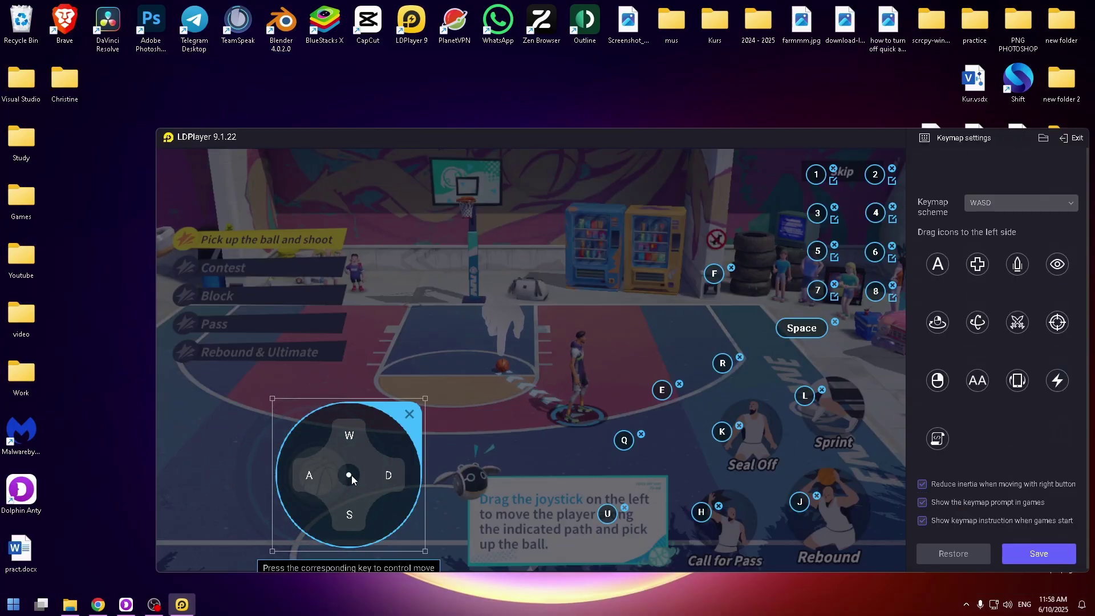
left_click_drag(348, 475, 332, 474)
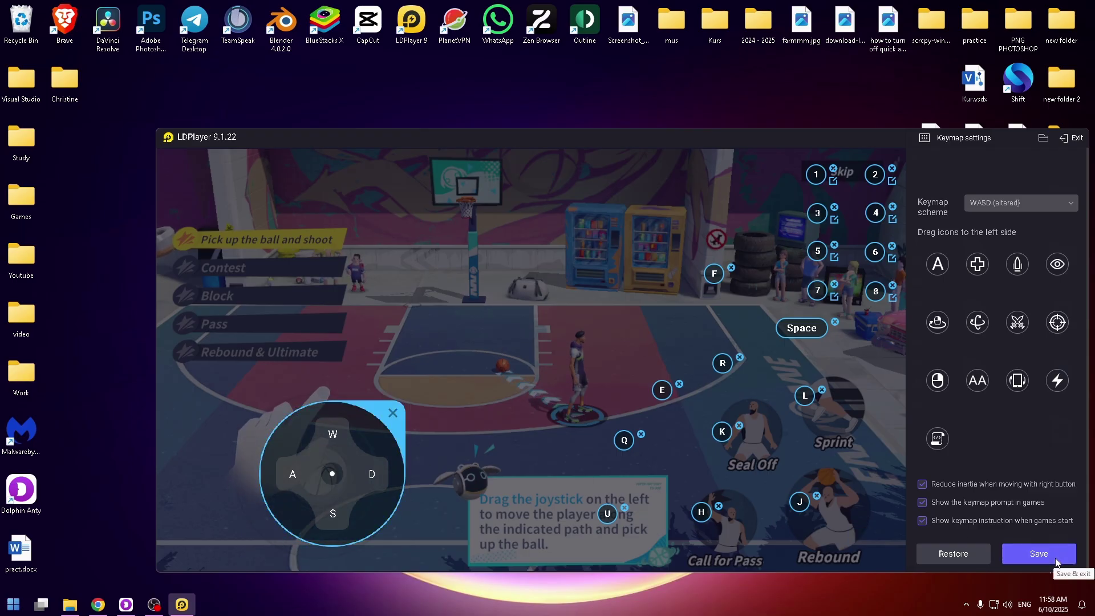
left_click(1038, 554)
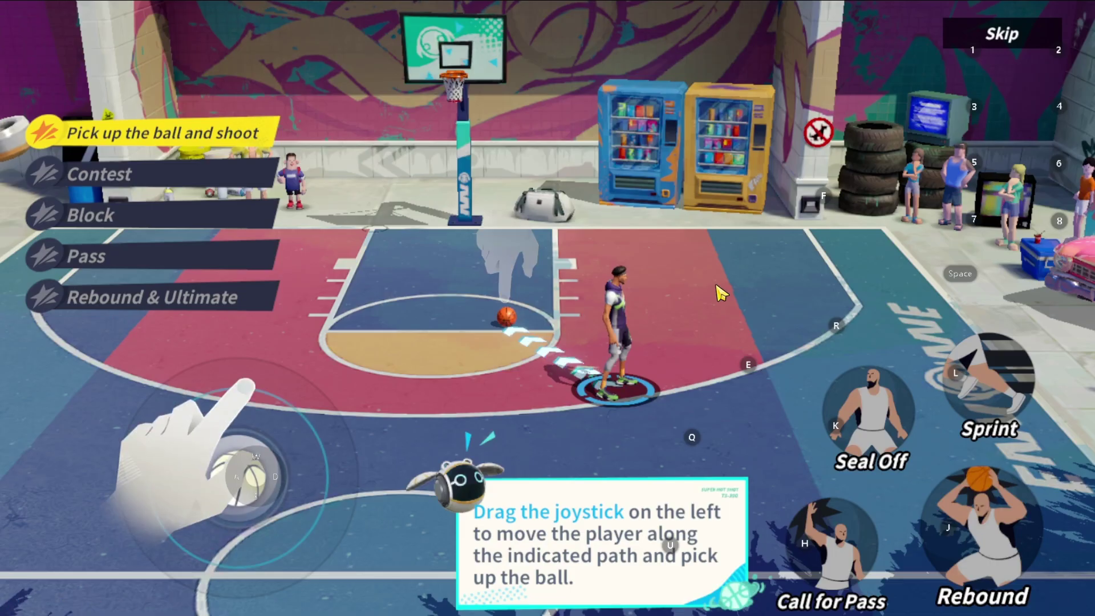
key("d")
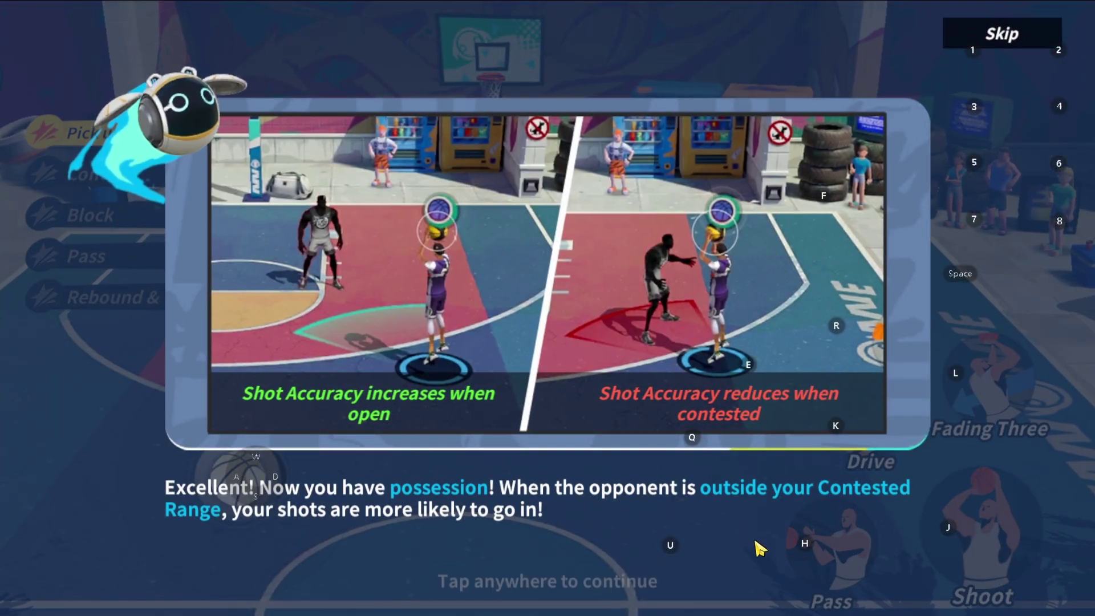
Step: Dismiss the shot accuracy tip and take a shot at the hoop with Shoot
left_click(667, 530)
left_click_drag(936, 549, 941, 545)
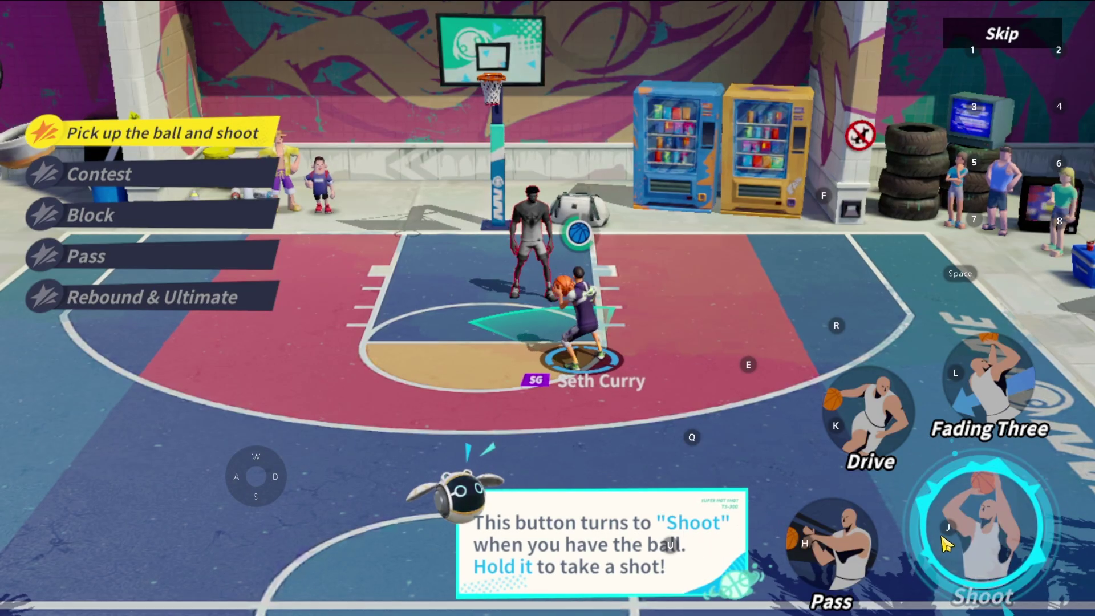